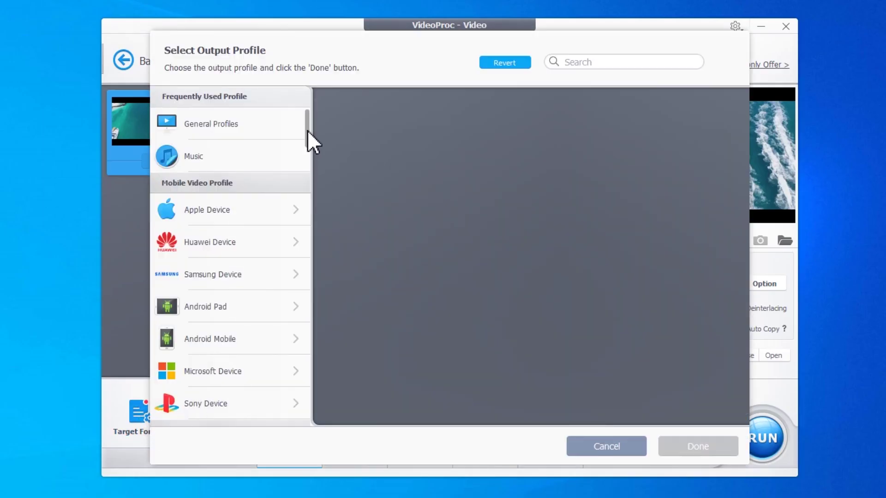
Step: Browse the General Profiles list, including HEVC Video, MP4 Video (MPEG4) and WEBM Video
left_click(293, 121)
left_click_drag(740, 117, 756, 413)
scroll(273, 211, "down", 5)
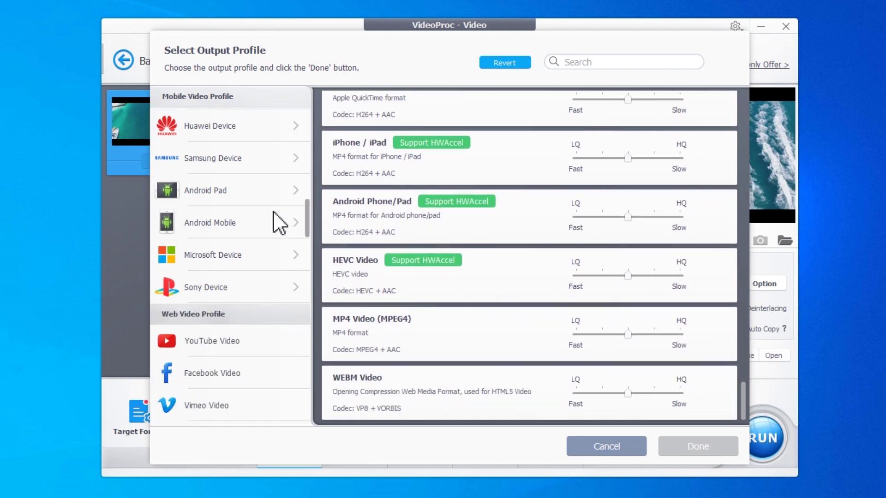
scroll(273, 211, "down", 3)
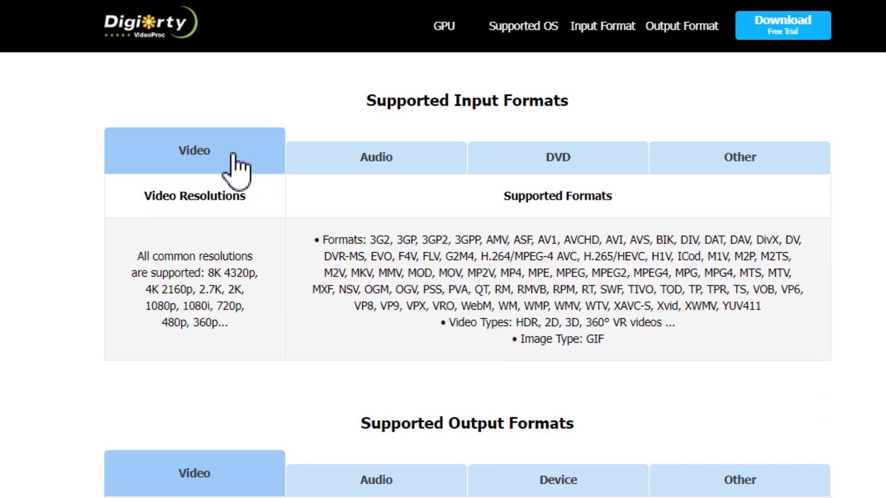
Step: View the supported Audio and then DVD input formats on the formats page
left_click(369, 158)
left_click(516, 155)
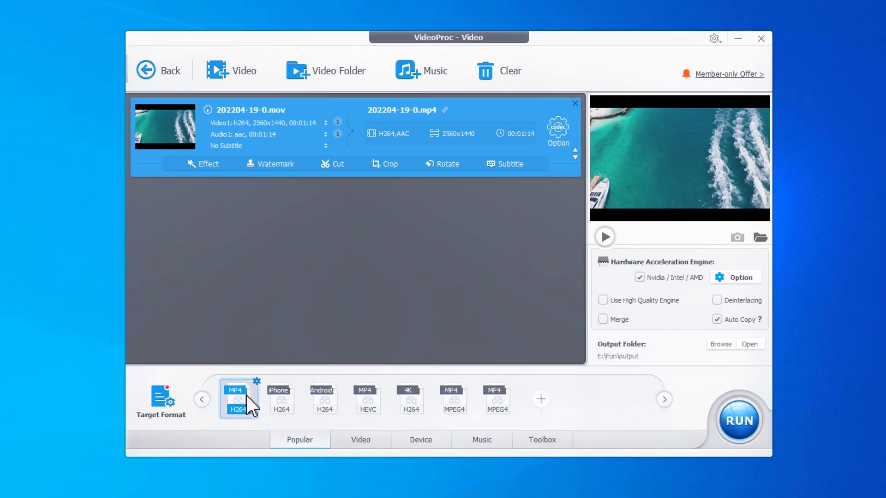
Step: Pick MP4 H264 and raise its quality to Very High, CRF 8, about 118.59 MB
left_click(230, 415)
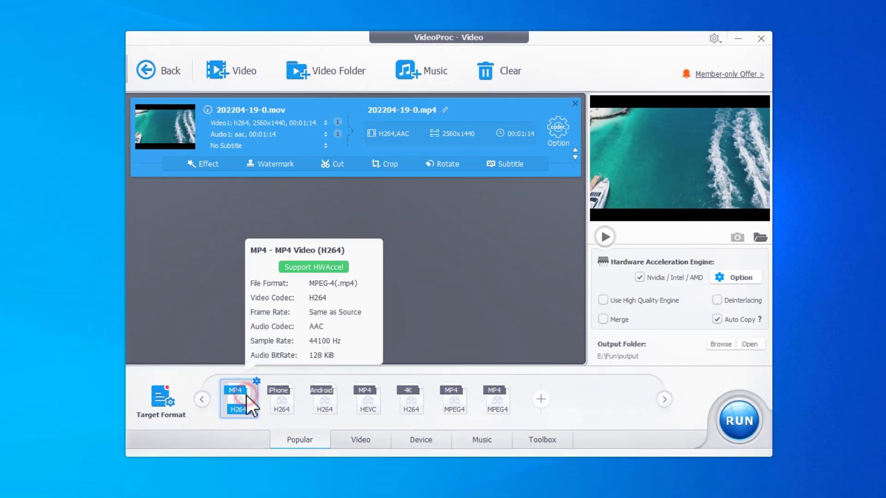
left_click(246, 396)
left_click_drag(301, 149, 416, 151)
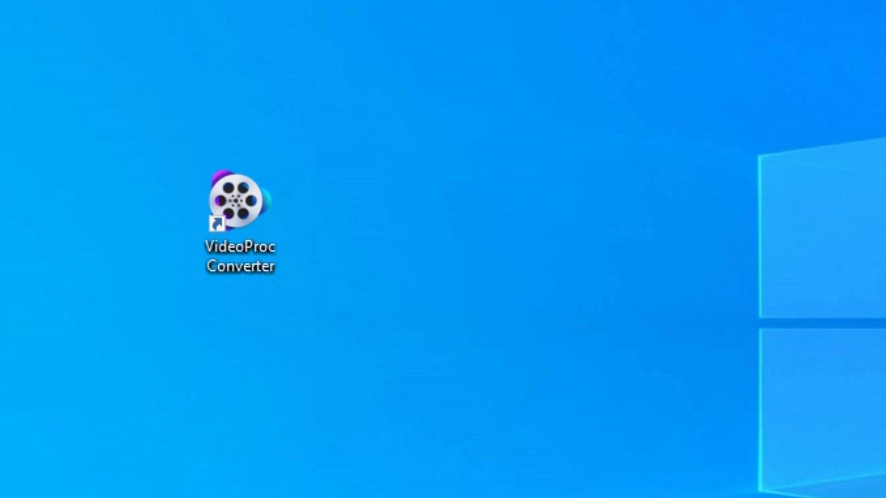
Step: Launch VideoProc Converter, enter Video, and browse the source folder to clip 202204-19-0
double_click(236, 210)
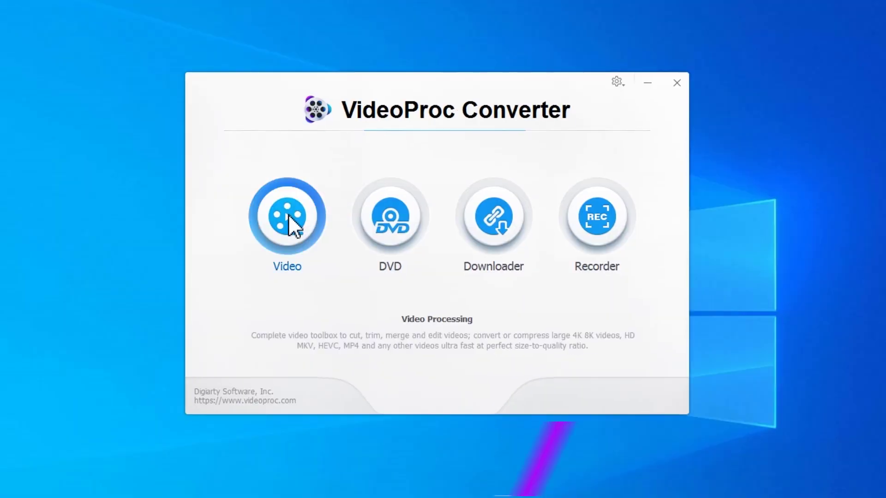
left_click(289, 216)
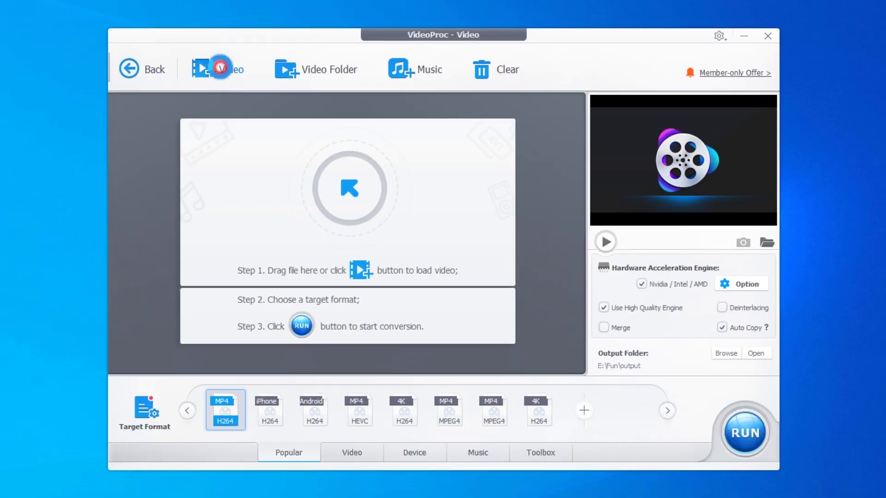
left_click(220, 68)
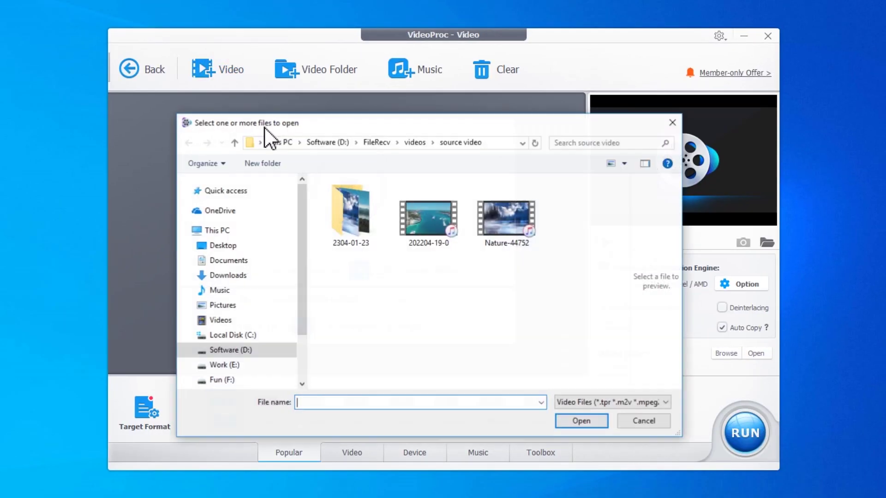
left_click(425, 219)
Step: Add 202204-19-0.mov to the Video list by dragging it from Explorer, then close Explorer
double_click(425, 219)
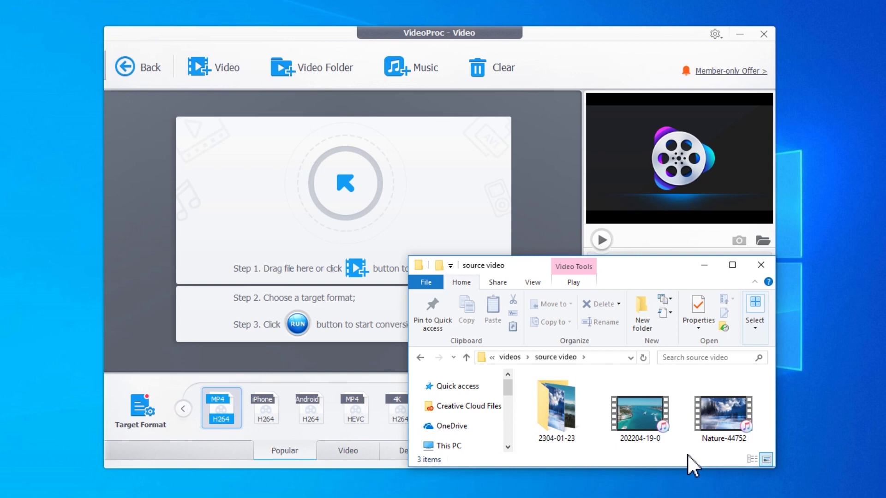
left_click(645, 423)
left_click_drag(646, 422, 341, 224)
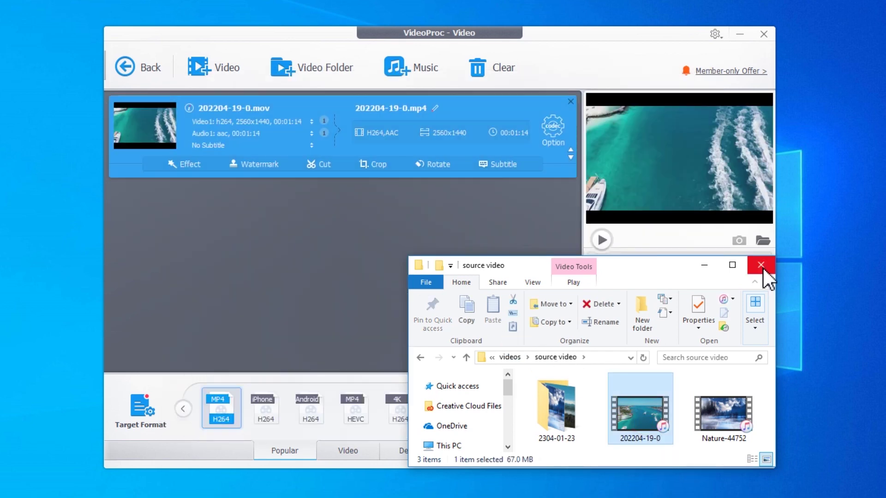
left_click(761, 266)
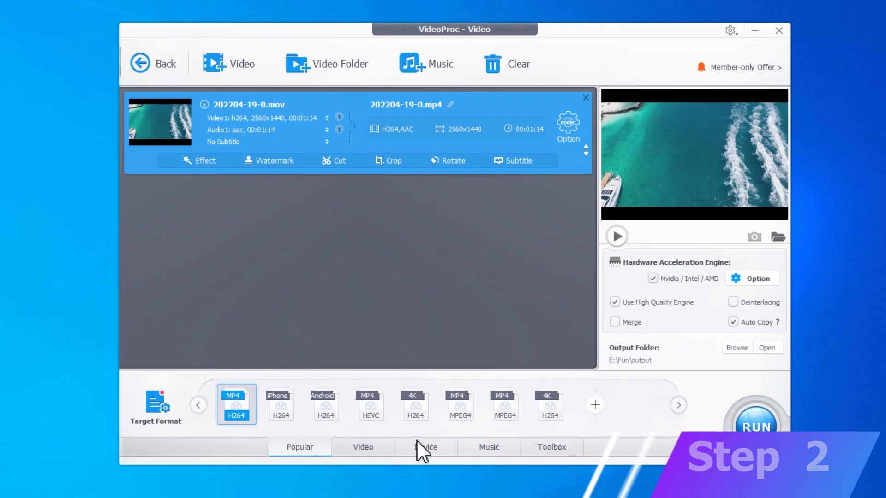
Step: Show the Video target formats and view the MP4 H264 tile's specs
left_click(366, 448)
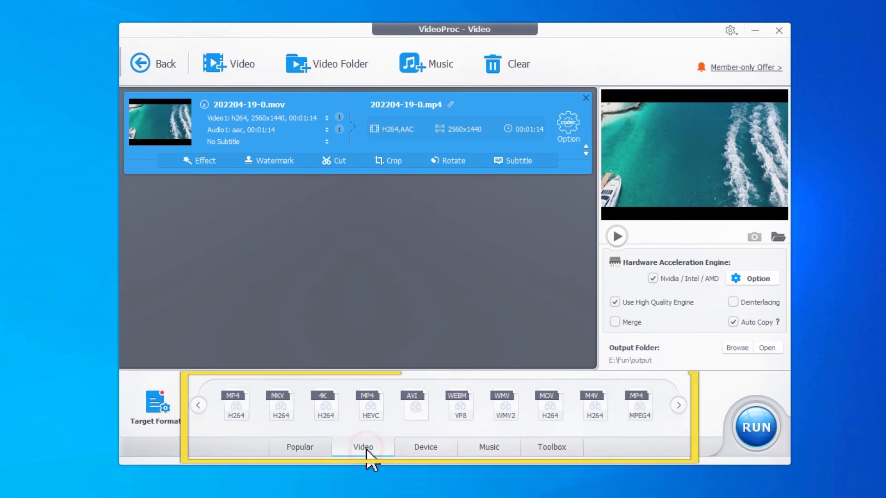
mouse_move(240, 404)
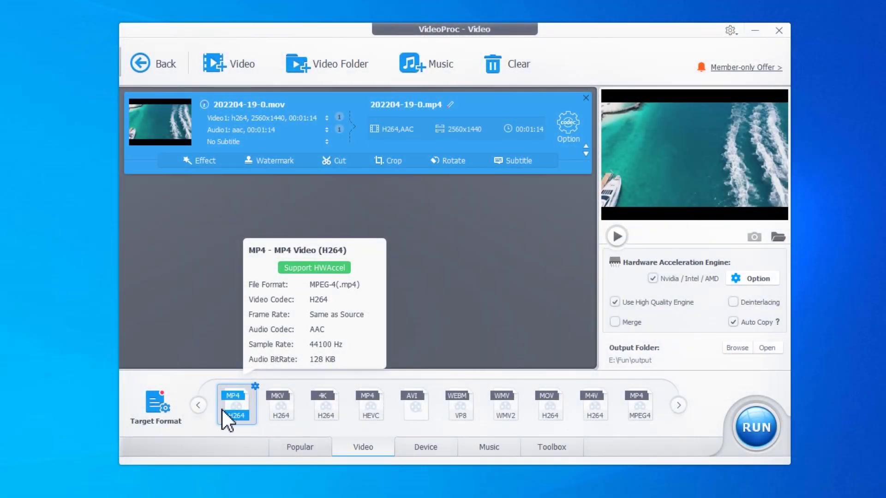
Step: Set the target to Huawei Device > General Huawei Mobile Video and run the conversion
left_click(160, 406)
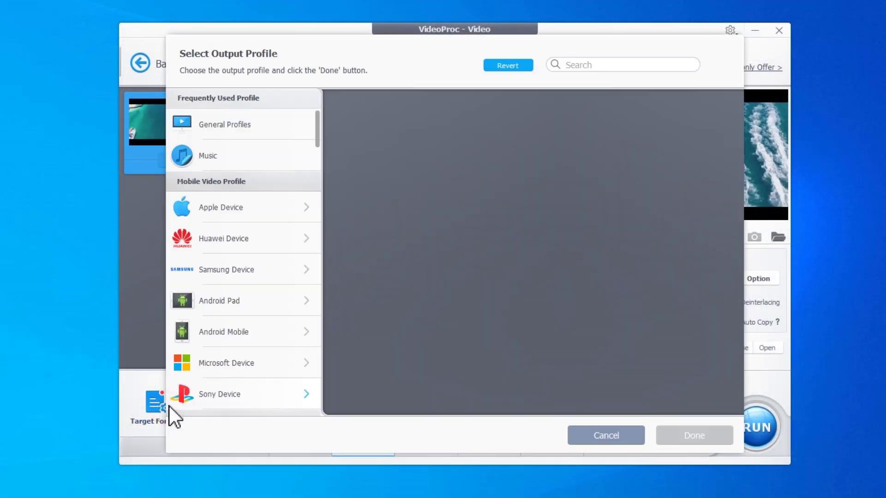
scroll(295, 219, "down", 1)
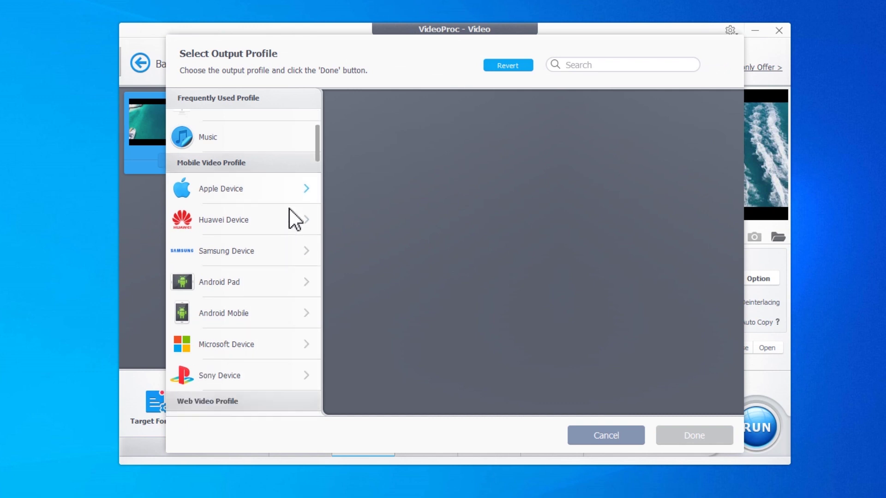
scroll(295, 219, "down", 1)
left_click(287, 203)
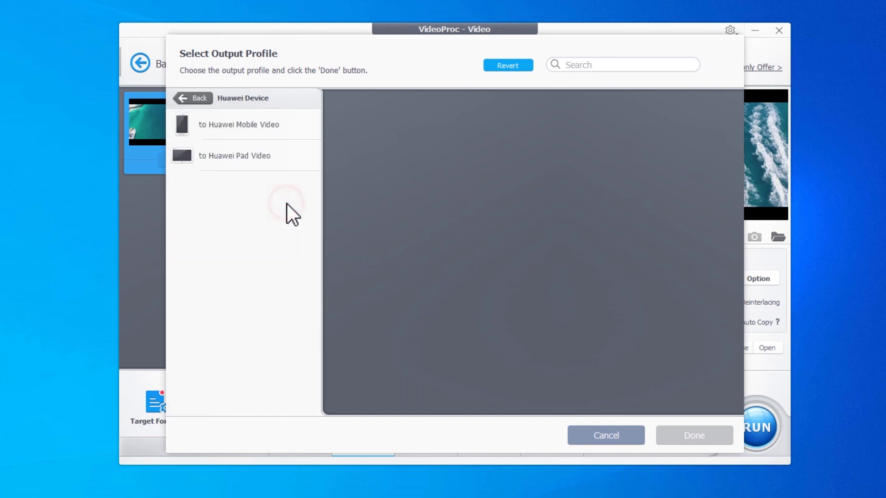
left_click(282, 126)
left_click(526, 135)
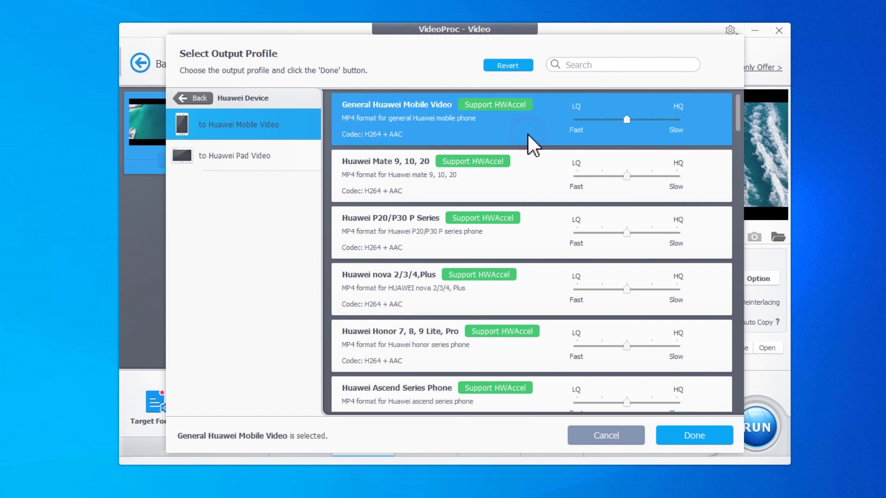
left_click(688, 434)
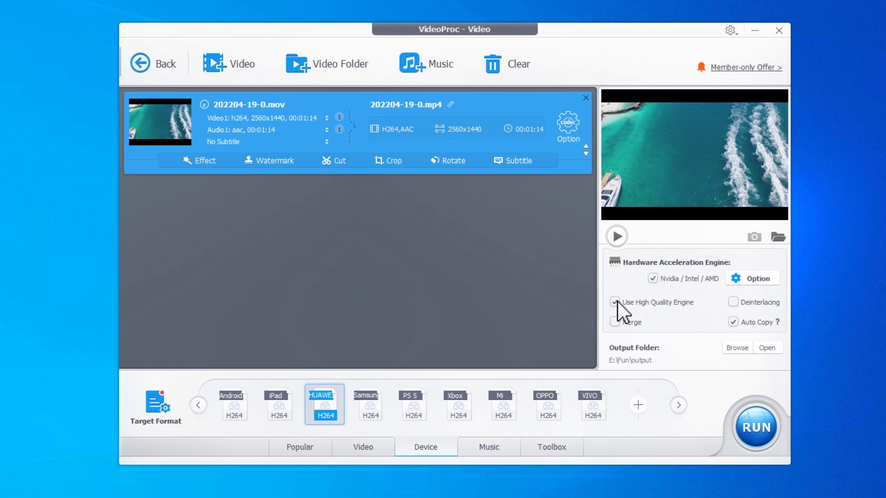
left_click(755, 434)
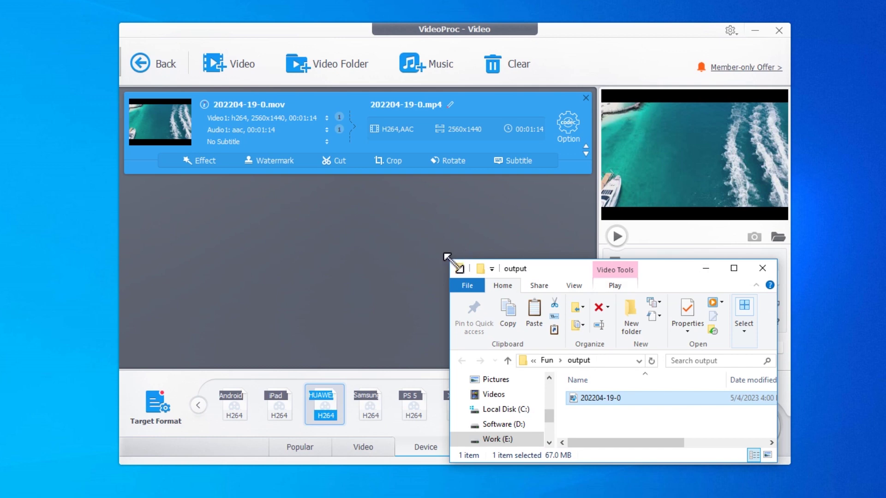
Step: Enlarge the output folder window to inspect the converted 202204-19-0 file
left_click_drag(450, 261, 221, 109)
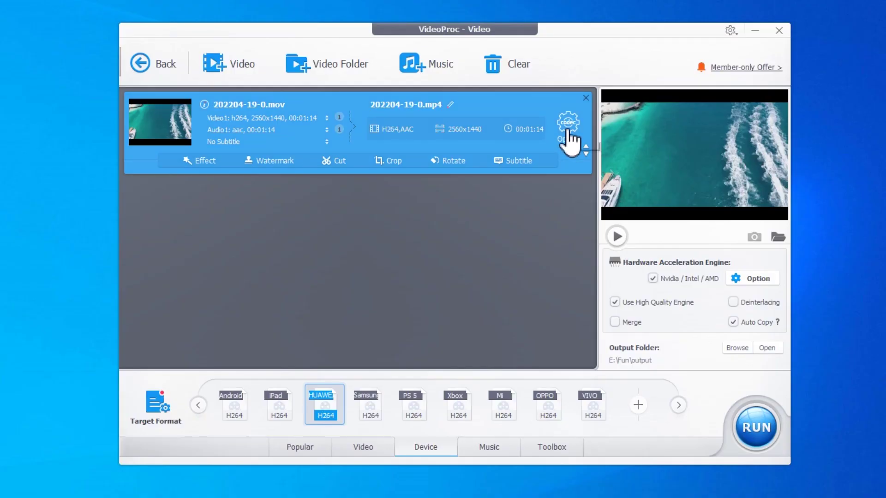
left_click(568, 133)
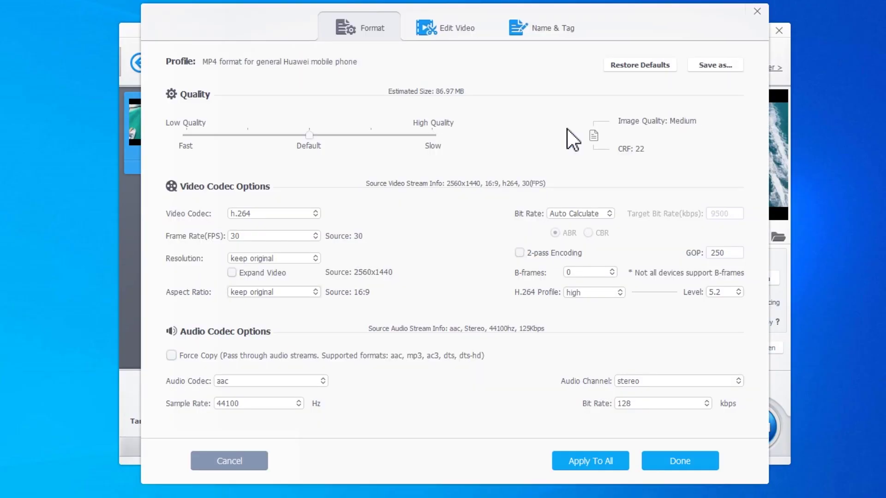
left_click(309, 140)
left_click_drag(312, 143, 428, 146)
left_click(315, 265)
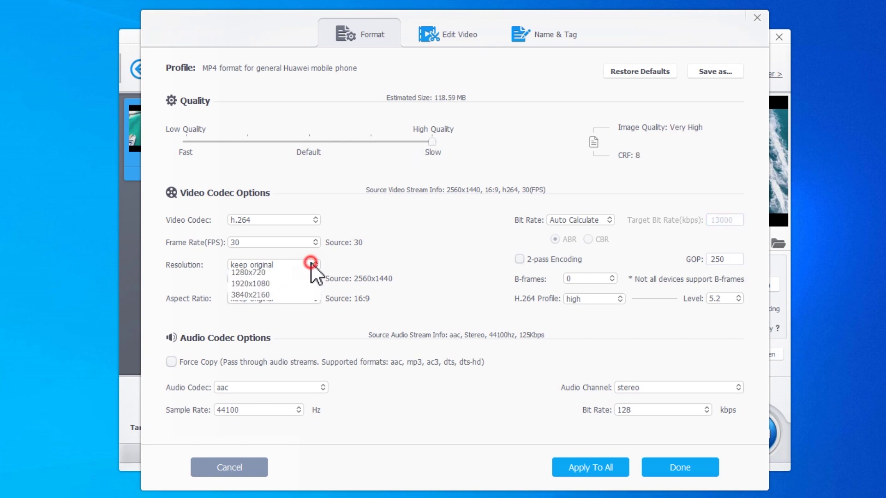
left_click(301, 318)
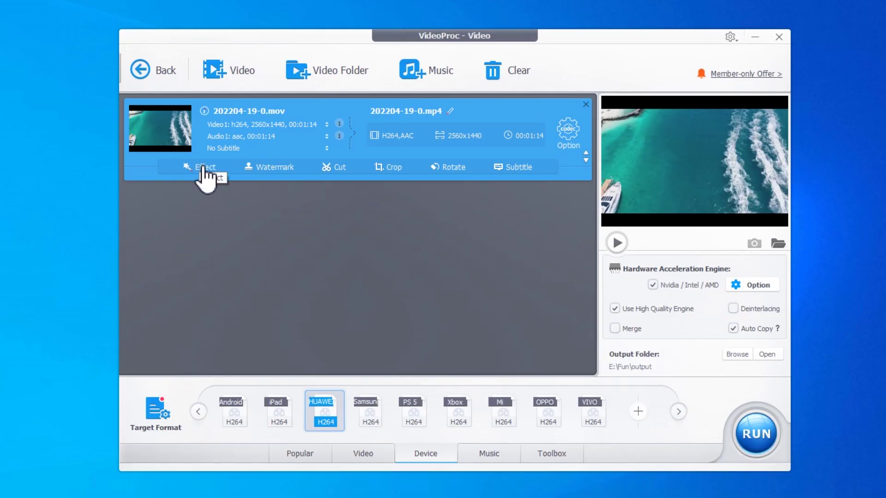
Step: Mirror the clip with Horizontal Flip in the Edit Video effects
left_click(203, 171)
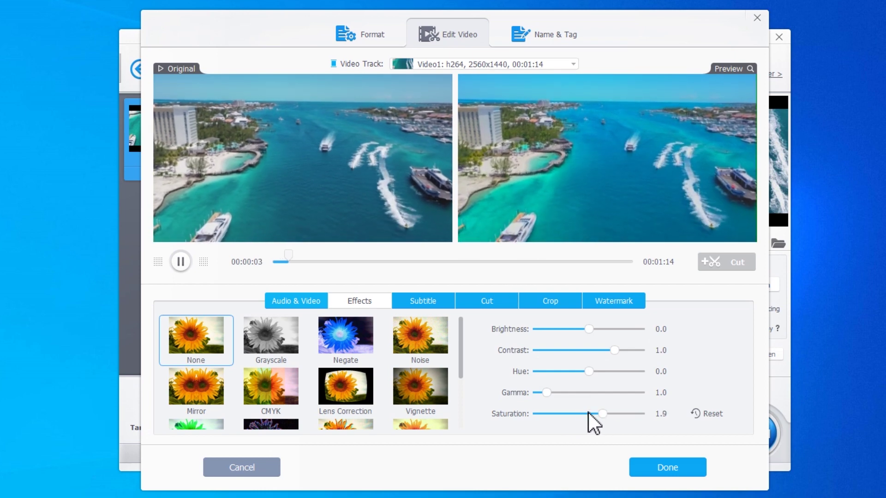
left_click(299, 305)
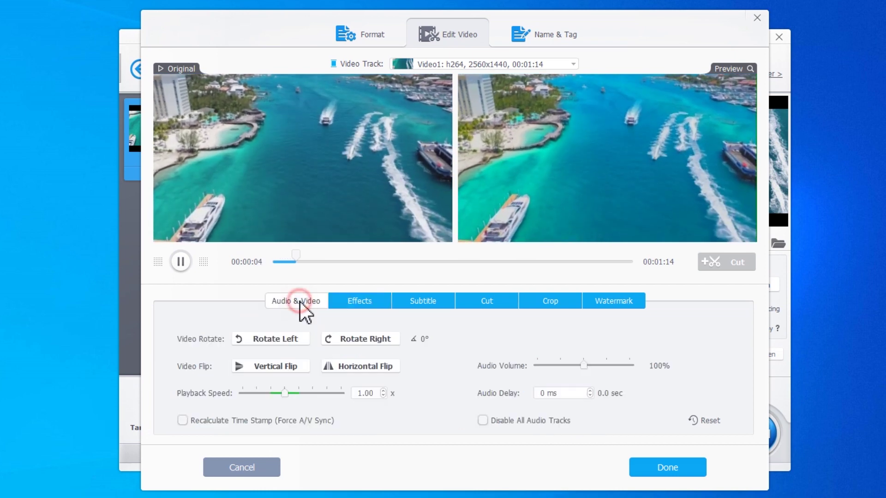
left_click(339, 367)
Step: Crop the frame's right and bottom edges down to 2202x1178
left_click(484, 302)
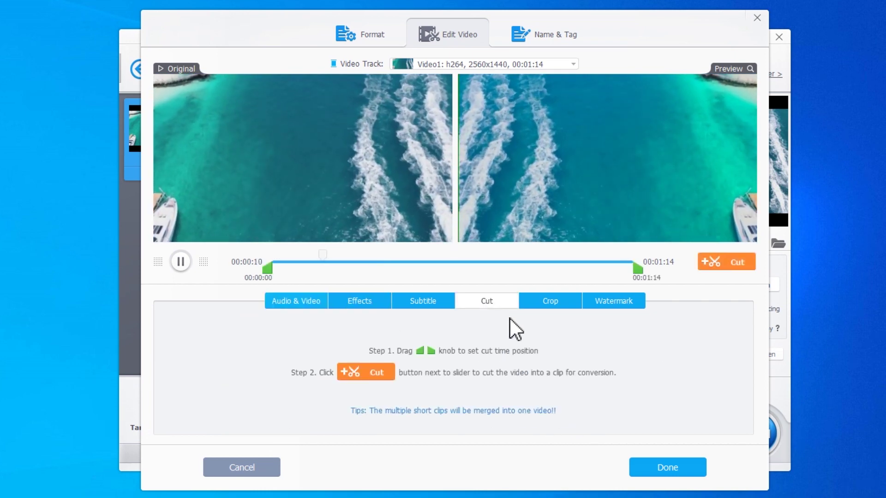
left_click(548, 303)
left_click_drag(449, 239, 403, 197)
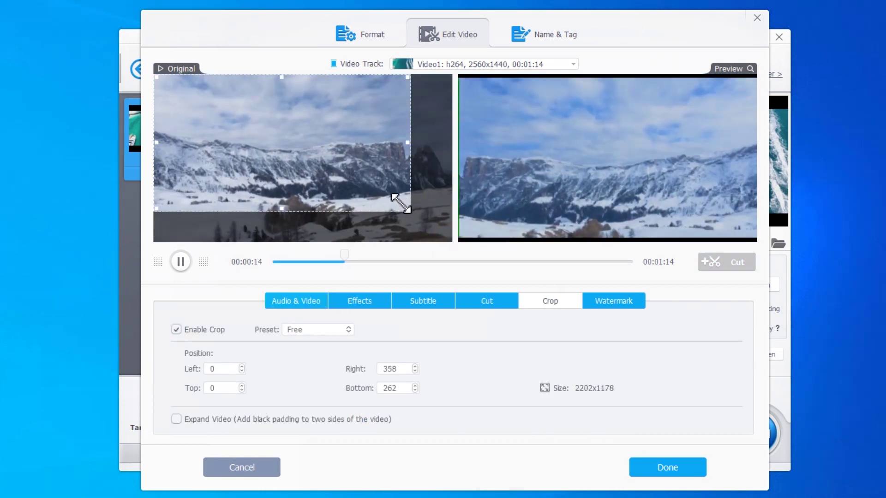